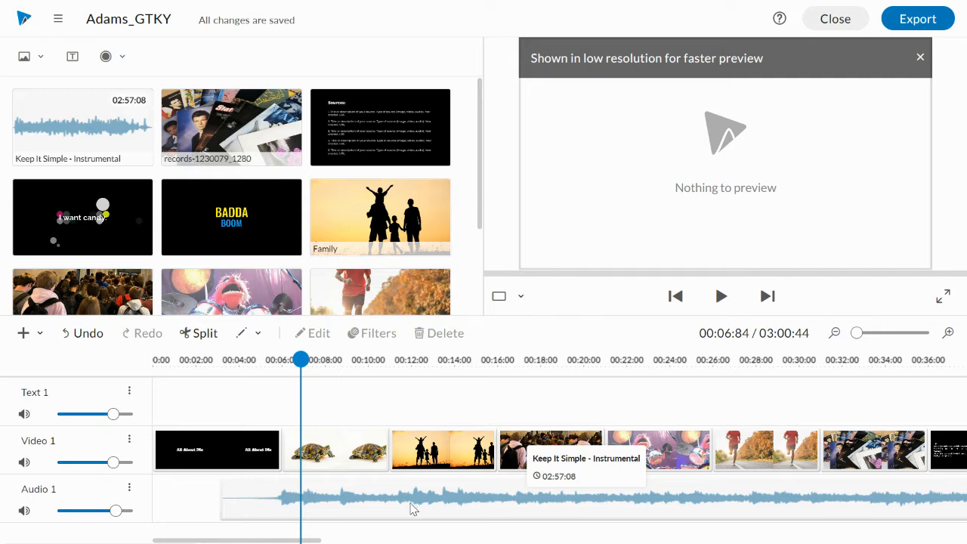
Switch to the DEMO_GtKY Story Map in Google Slides and rewrite slide 1's text as "Running is my favorite hobby.".
{"action": "key", "text": "alt+Tab"}
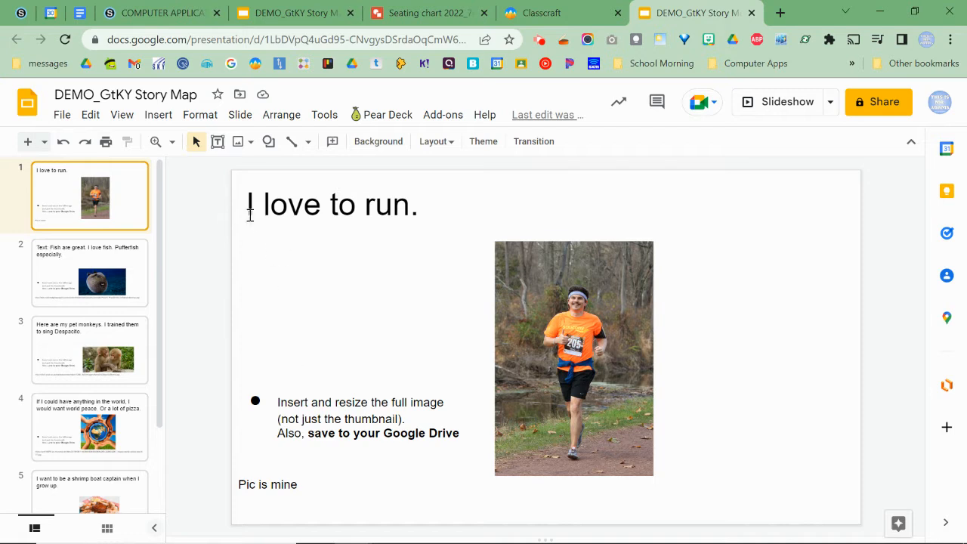
{"action": "left_click", "coordinate": [294, 215]}
{"action": "triple_click", "coordinate": [294, 215]}
{"action": "type", "text": "Run"}
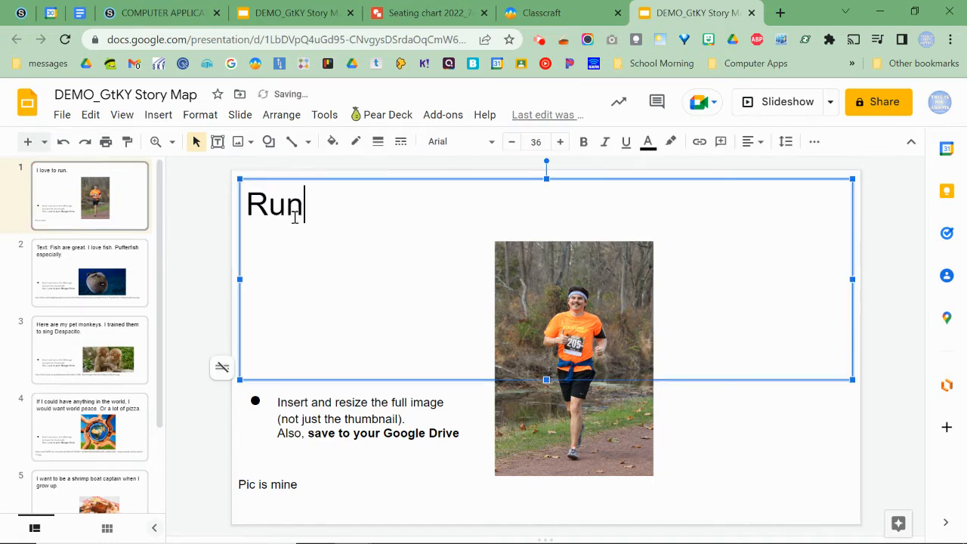
{"action": "type", "text": "ning is my fav"}
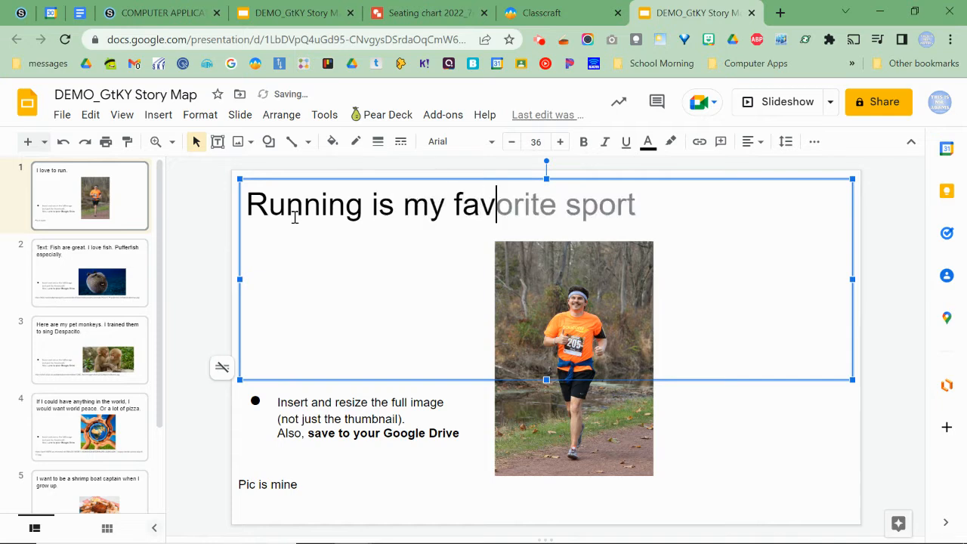
{"action": "type", "text": "orite hobby."}
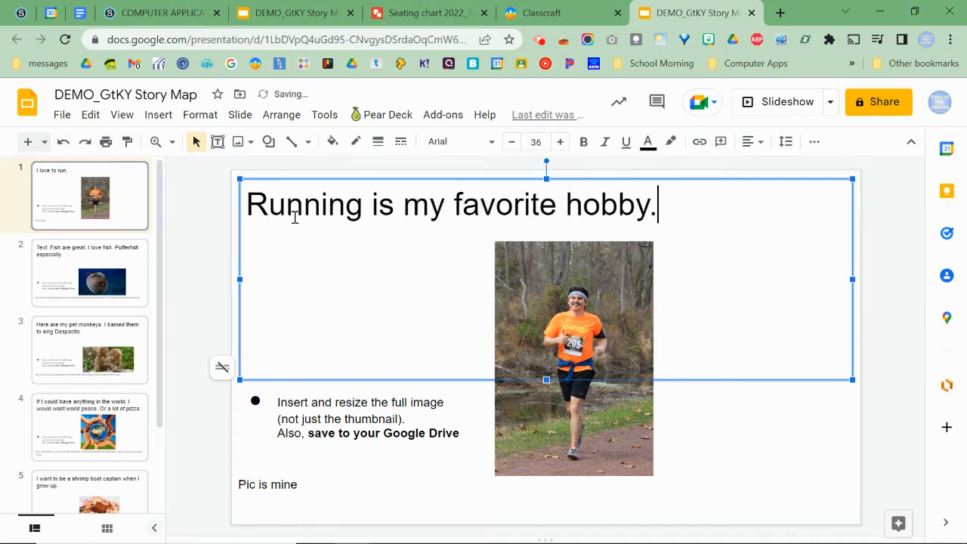
{"action": "left_click", "coordinate": [190, 219]}
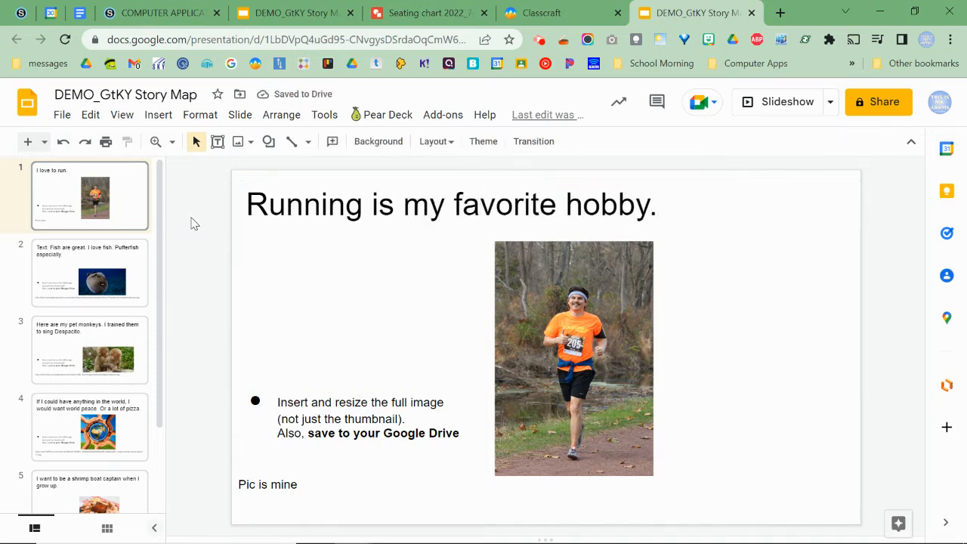
Return to WeVideo and set up a voice recording from the beginning, keeping the default Producer USB microphone as audio source.
{"action": "key", "text": "alt+Tab"}
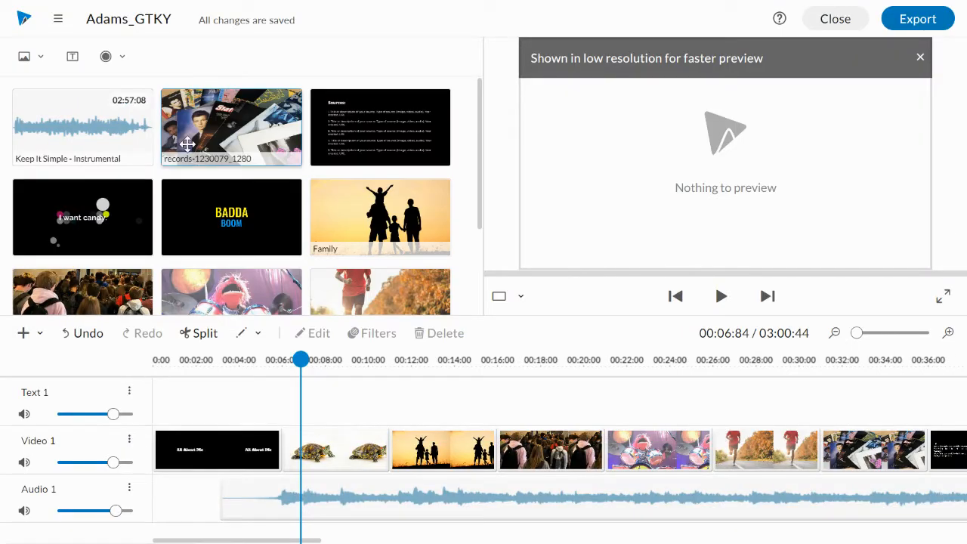
{"action": "left_click", "coordinate": [119, 60]}
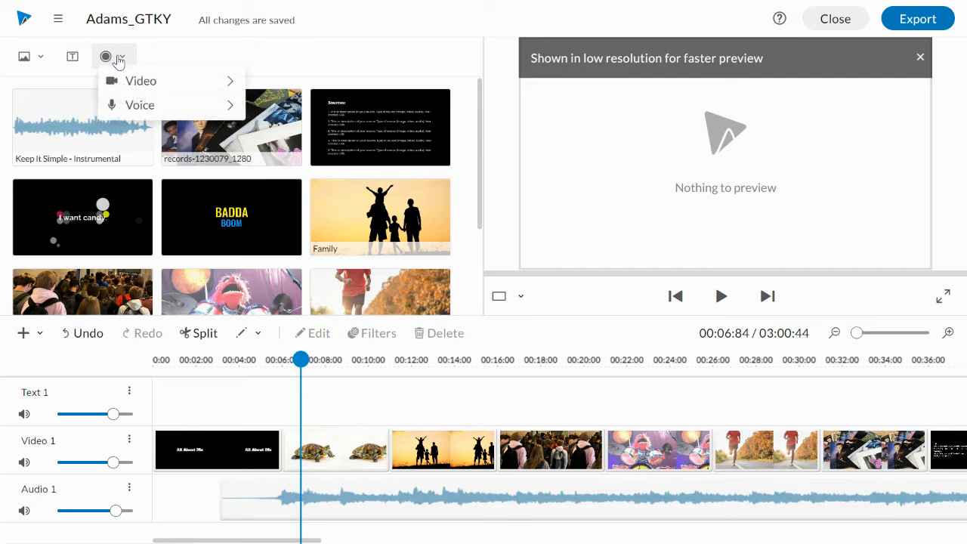
{"action": "mouse_move", "coordinate": [132, 109]}
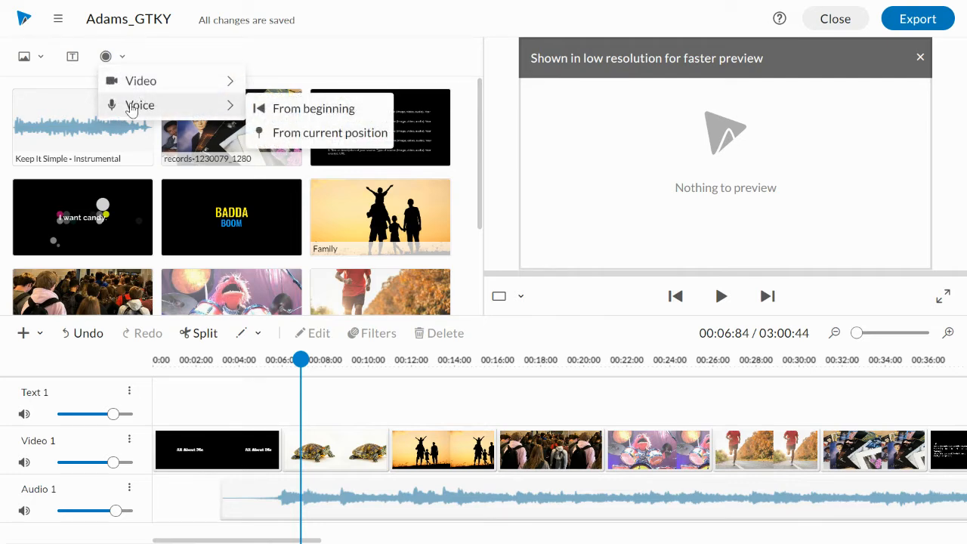
{"action": "left_click", "coordinate": [287, 108]}
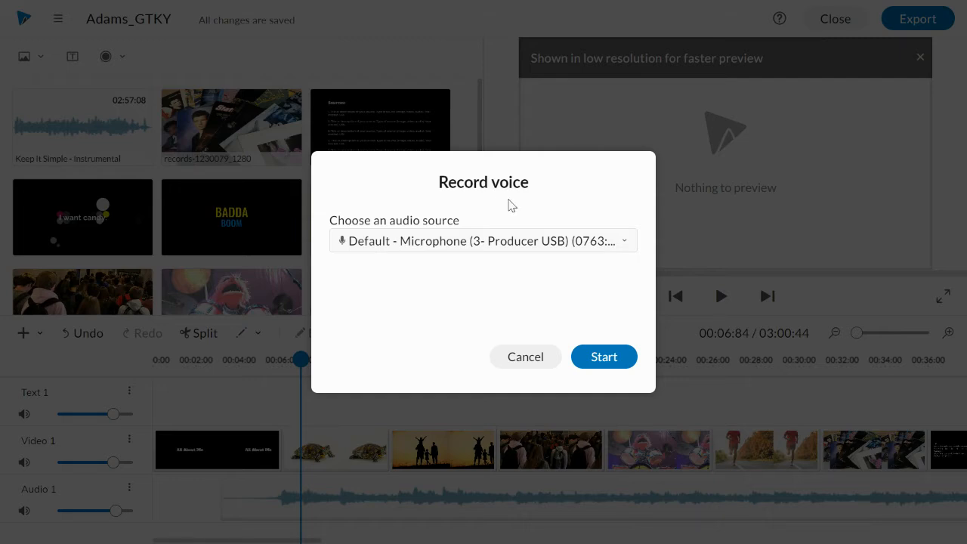
{"action": "left_click", "coordinate": [499, 241]}
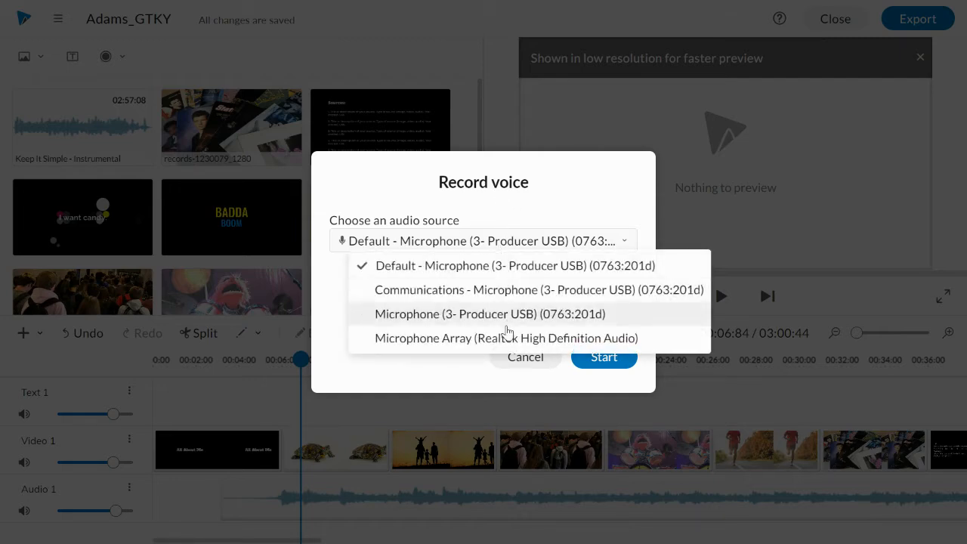
{"action": "left_click", "coordinate": [517, 219]}
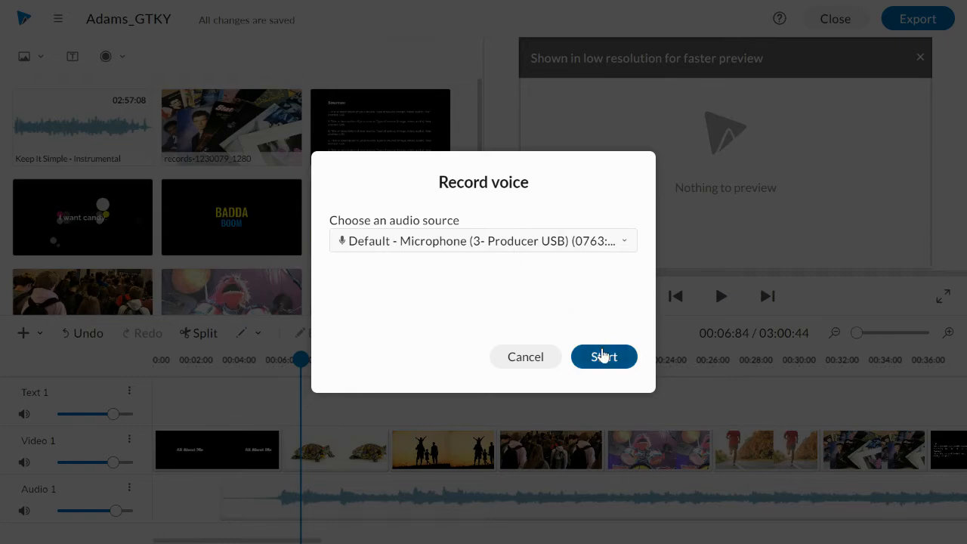
{"action": "left_click", "coordinate": [602, 358]}
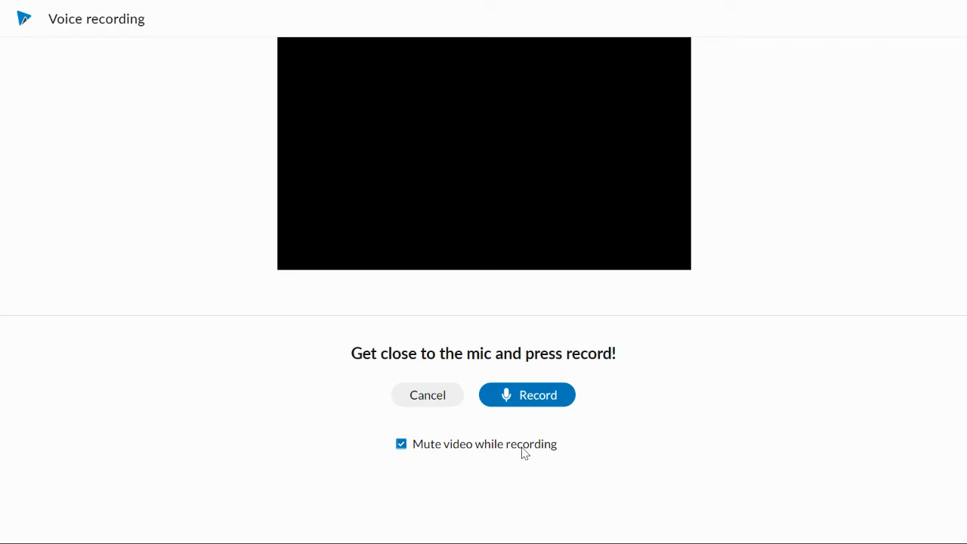
Move the Google Slides window off this screen, and record and save a voiceover of about 11 seconds with the video muted.
{"action": "key", "text": "alt+Tab"}
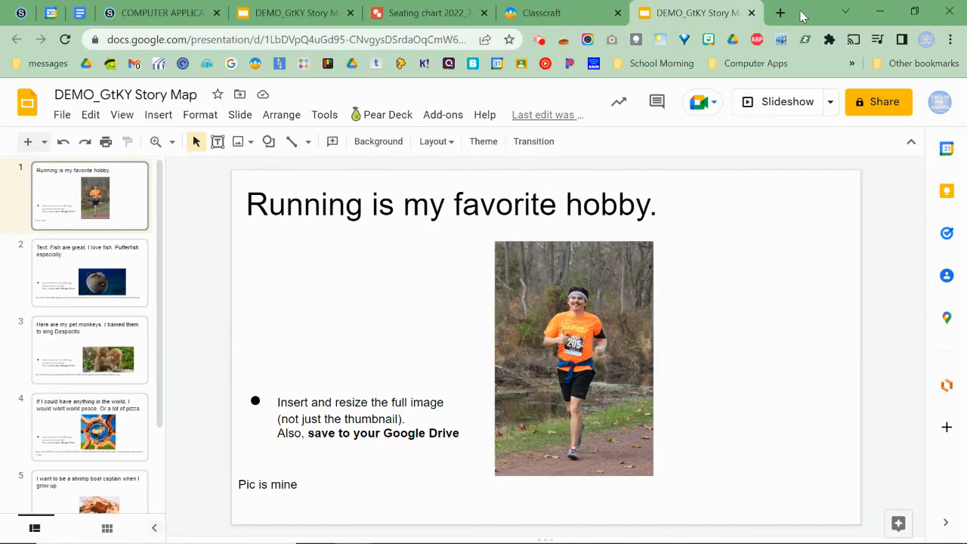
{"action": "left_click_drag", "start_coordinate": [801, 11], "coordinate": [966, 83]}
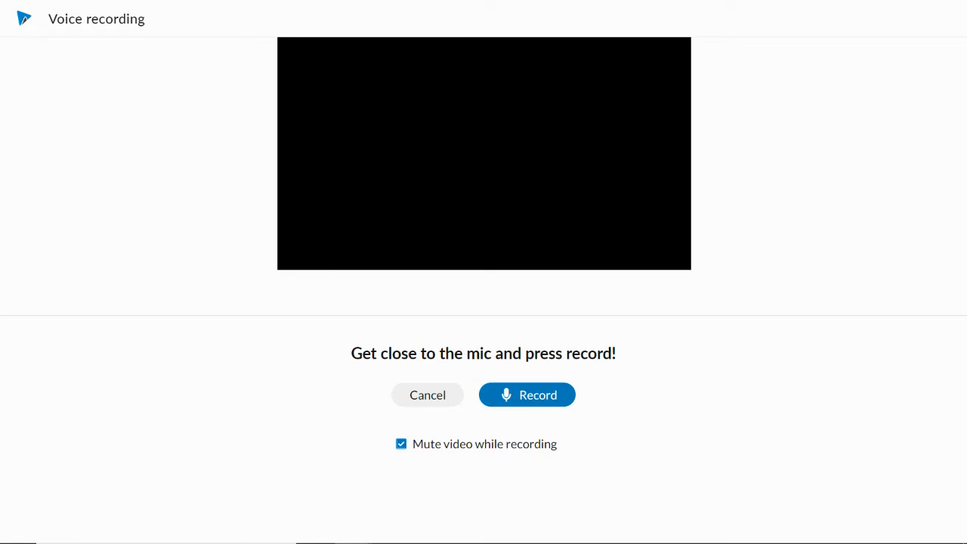
{"action": "left_click", "coordinate": [533, 393]}
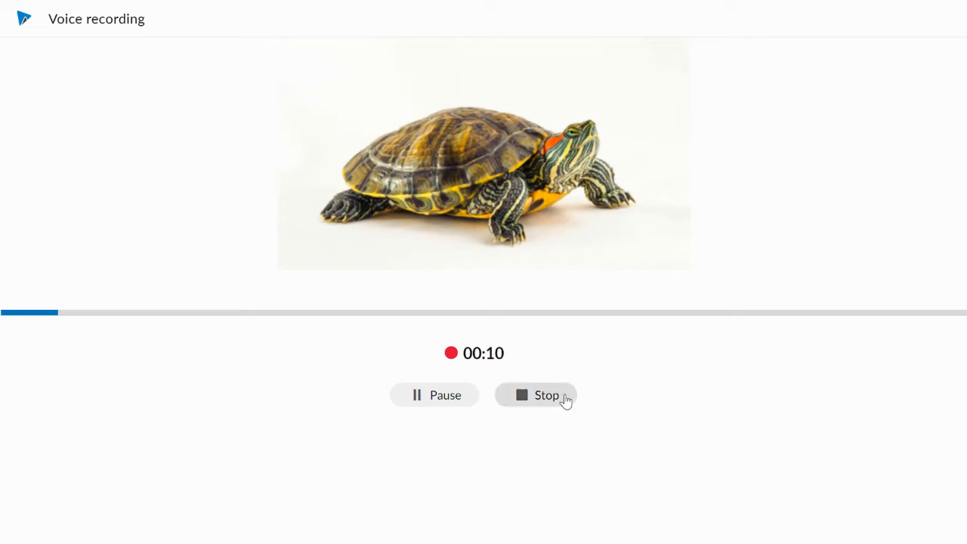
{"action": "left_click", "coordinate": [565, 398]}
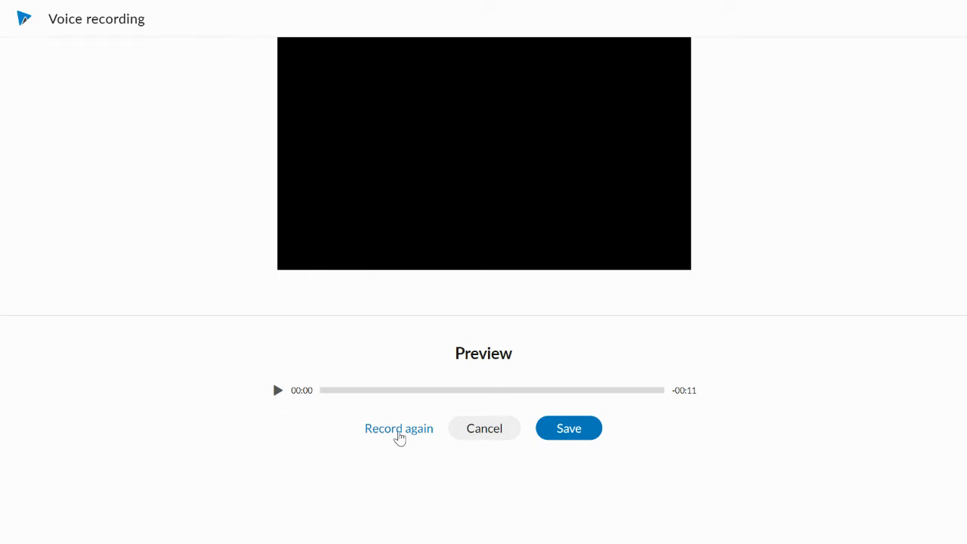
{"action": "left_click", "coordinate": [560, 430]}
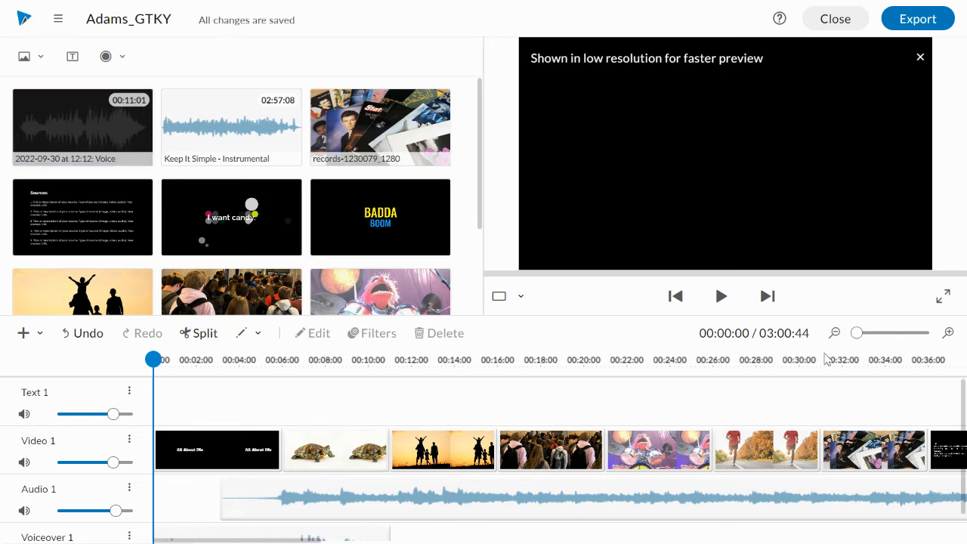
Trim the Voiceover 1 clip to start at 00:06:00 and end with the turtle image, about 5 seconds long.
{"action": "scroll", "coordinate": [961, 395], "scroll_direction": "down", "scroll_amount": 1}
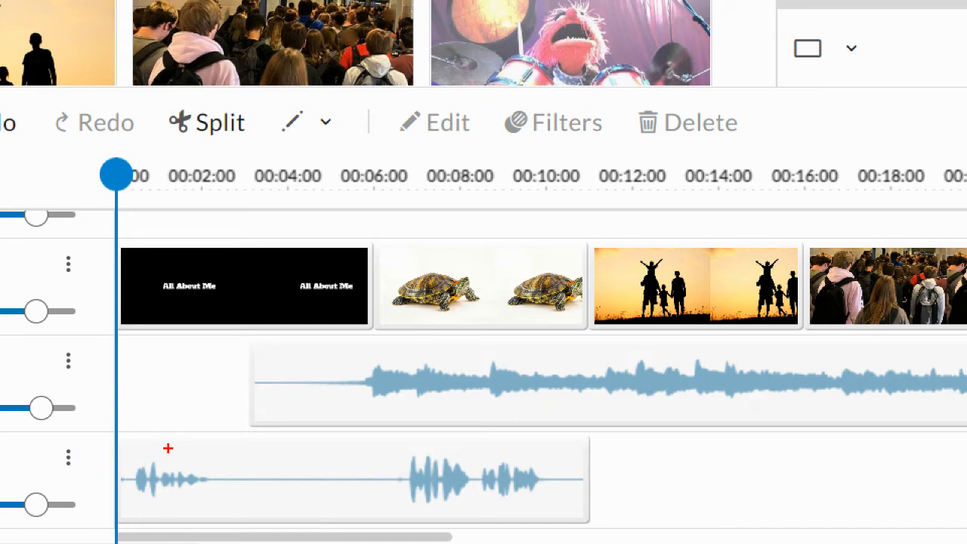
{"action": "left_click_drag", "start_coordinate": [156, 461], "coordinate": [153, 496]}
{"action": "mouse_move", "coordinate": [176, 451]}
{"action": "left_mouse_down"}
{"action": "mouse_move", "coordinate": [134, 453]}
{"action": "mouse_move", "coordinate": [208, 509]}
{"action": "mouse_move", "coordinate": [135, 451]}
{"action": "left_mouse_up"}
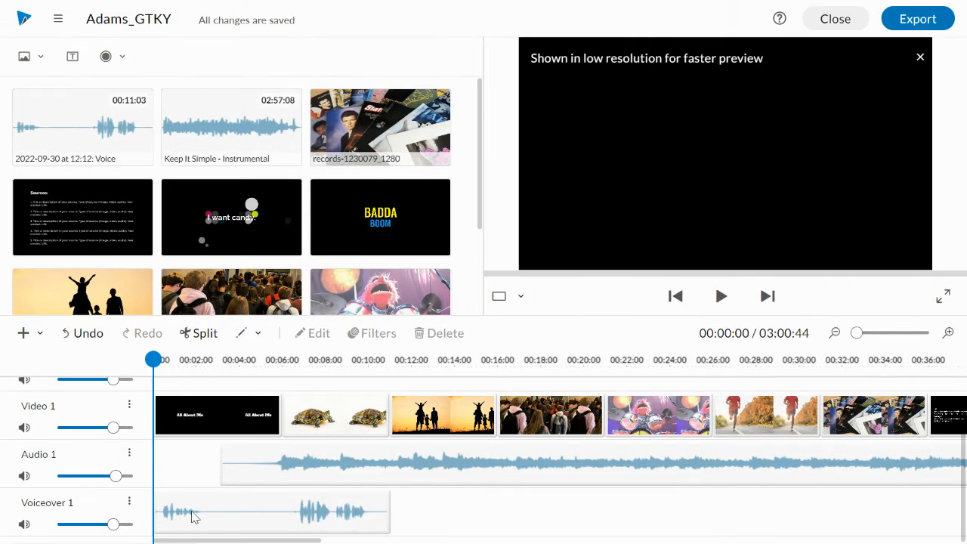
{"action": "left_click", "coordinate": [178, 518]}
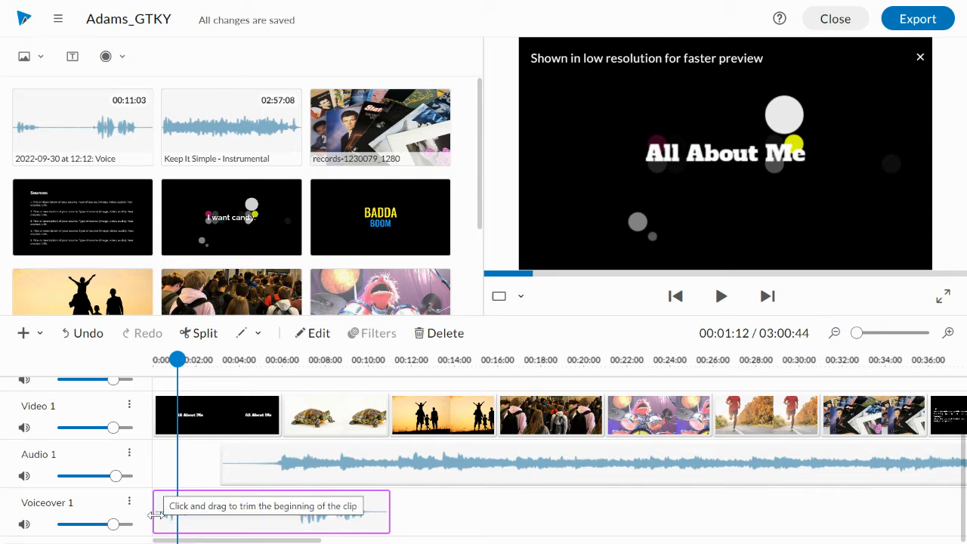
{"action": "left_click_drag", "start_coordinate": [155, 515], "coordinate": [288, 526]}
{"action": "left_click", "coordinate": [417, 521]}
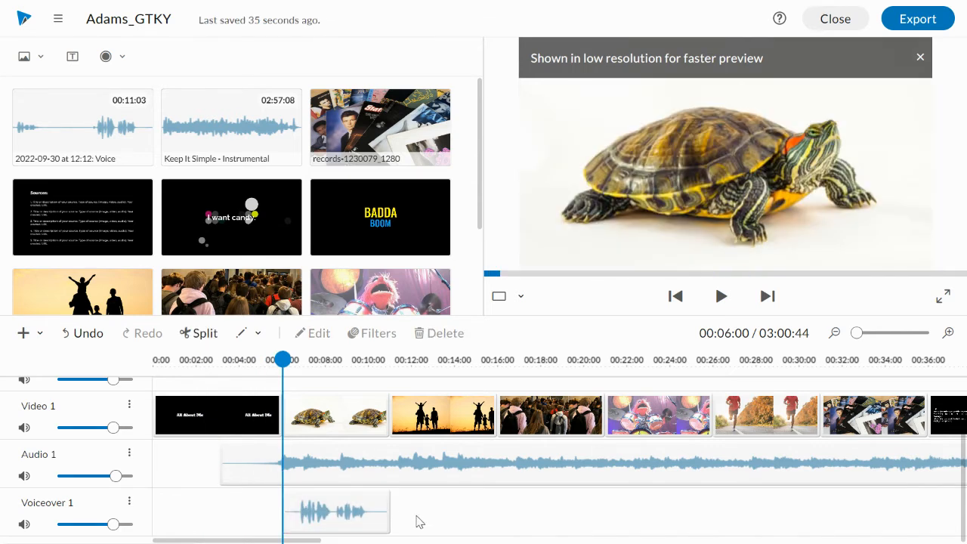
{"action": "left_click", "coordinate": [383, 518]}
{"action": "left_click_drag", "start_coordinate": [385, 520], "coordinate": [384, 521]}
Shorten the turtle image on Video 1 so it ends at about 00:10:12.
{"action": "left_click", "coordinate": [350, 423]}
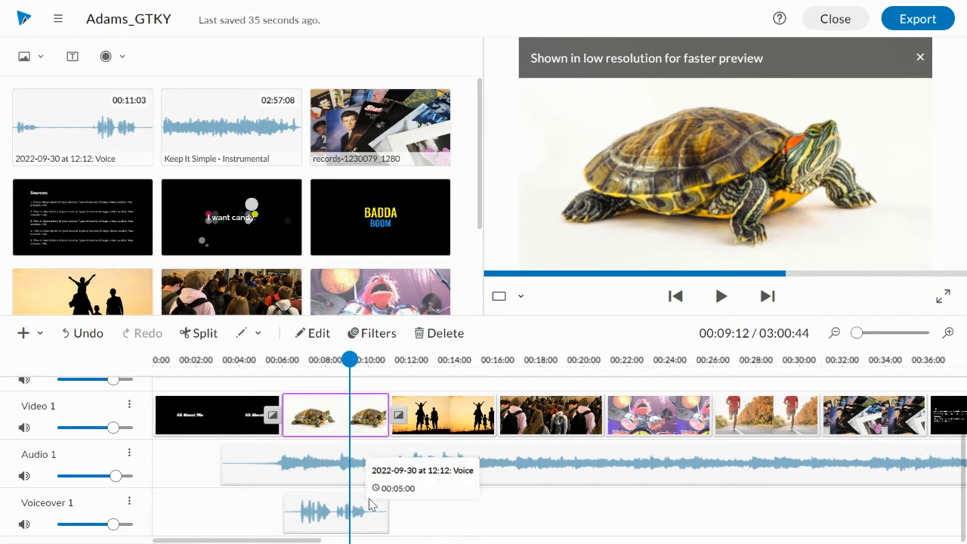
{"action": "left_click", "coordinate": [385, 428]}
{"action": "left_click_drag", "start_coordinate": [384, 427], "coordinate": [364, 430]}
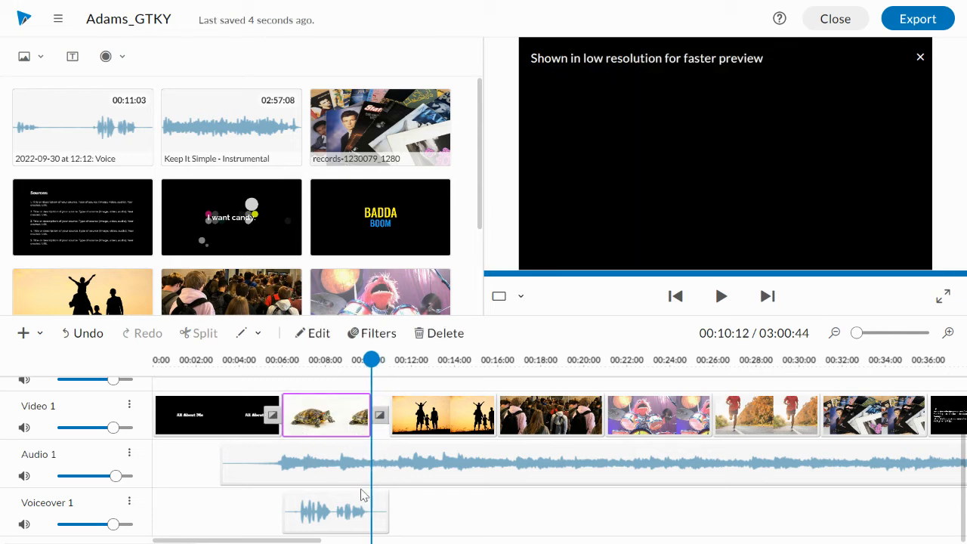
Shift the voiceover clip about half a second earlier and shorten the turtle image to end at 00:09:52.
{"action": "left_click_drag", "start_coordinate": [359, 513], "coordinate": [340, 520]}
{"action": "left_click", "coordinate": [365, 428]}
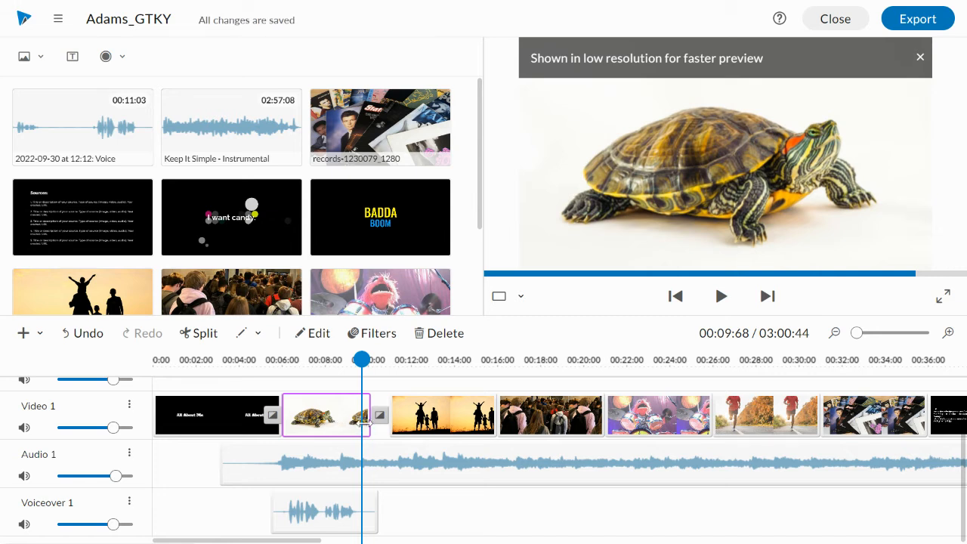
{"action": "left_click_drag", "start_coordinate": [369, 427], "coordinate": [352, 437]}
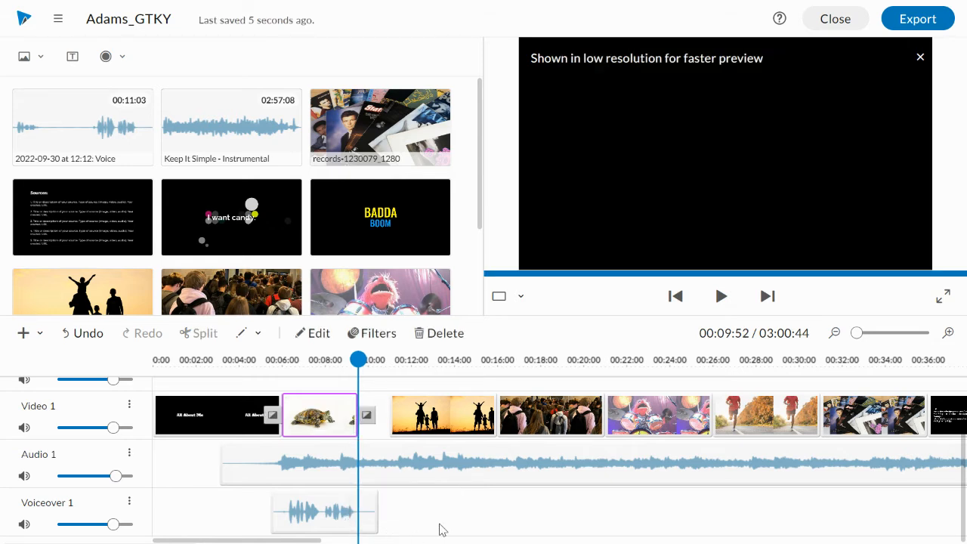
Trim the end of the voiceover clip to 00:09:52 and move the family image to start directly after the turtle image.
{"action": "left_click", "coordinate": [378, 532]}
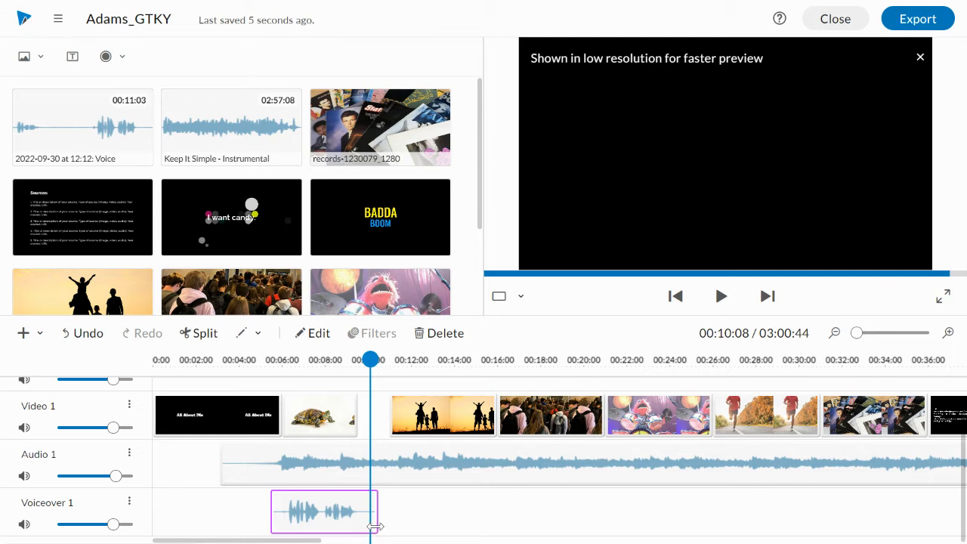
{"action": "left_click_drag", "start_coordinate": [377, 526], "coordinate": [357, 526]}
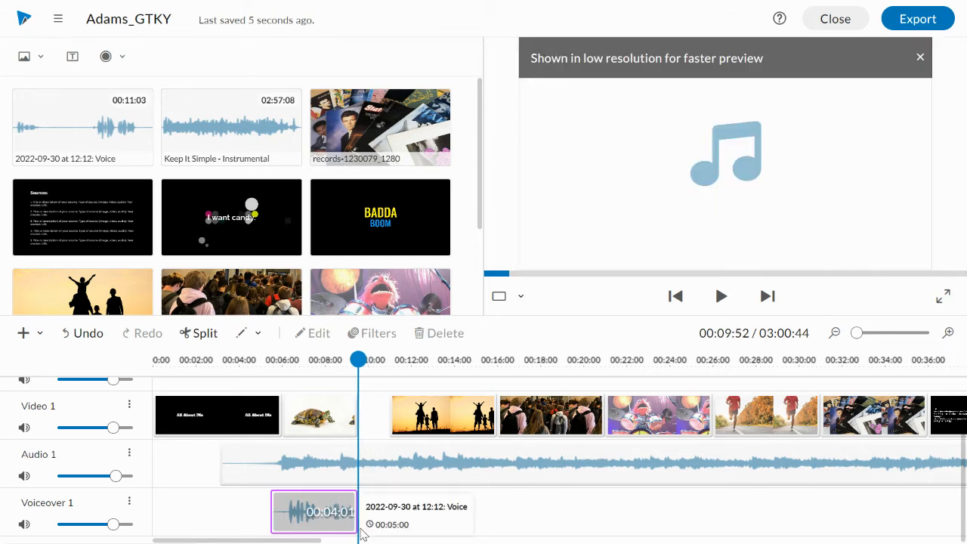
{"action": "left_click_drag", "start_coordinate": [471, 427], "coordinate": [444, 427]}
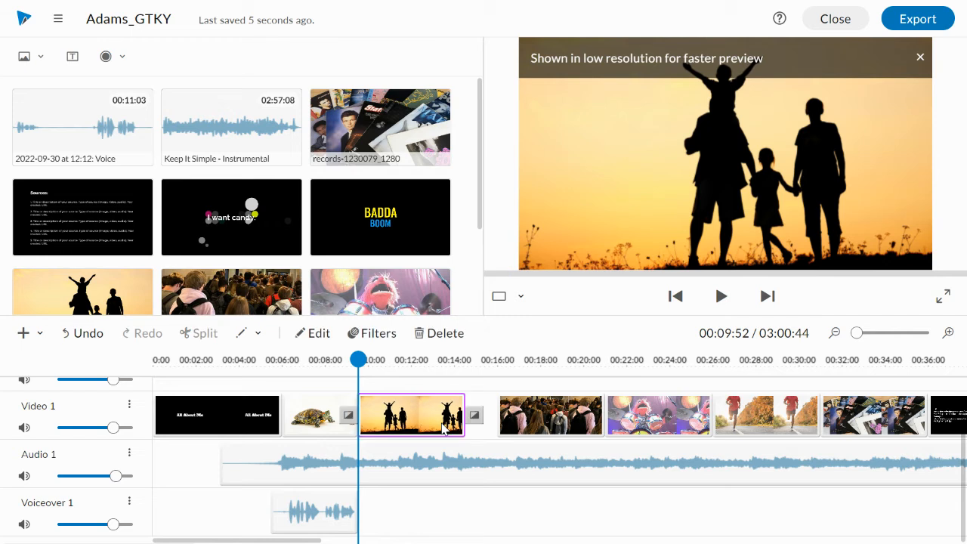
{"action": "left_click", "coordinate": [396, 515]}
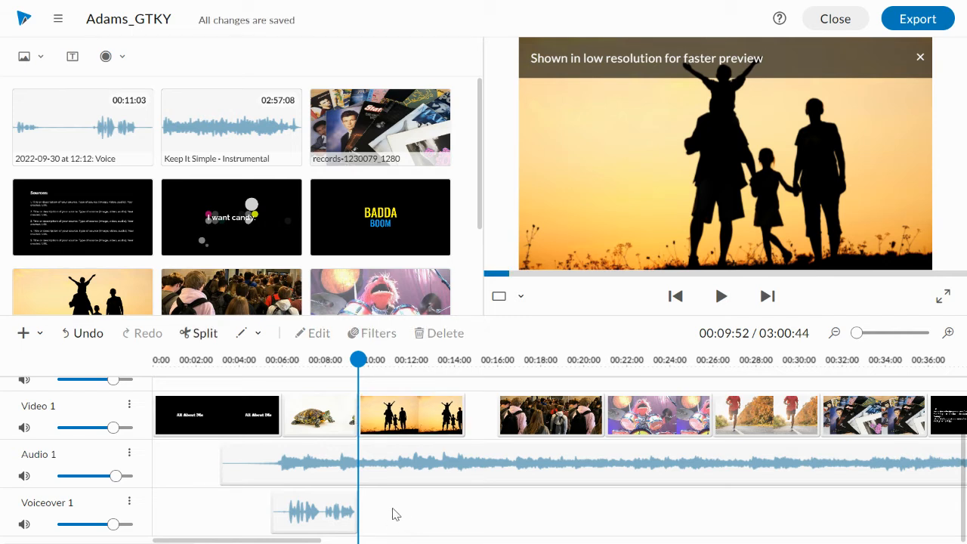
Record a second voiceover of about 3 seconds from the current position at the family image and save it.
{"action": "left_click", "coordinate": [106, 57]}
{"action": "mouse_move", "coordinate": [134, 116]}
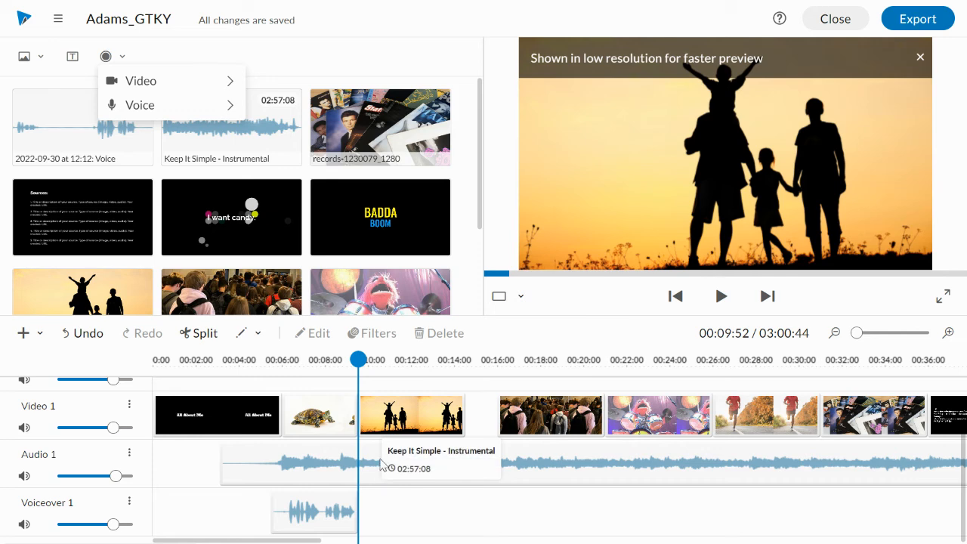
{"action": "mouse_move", "coordinate": [215, 106]}
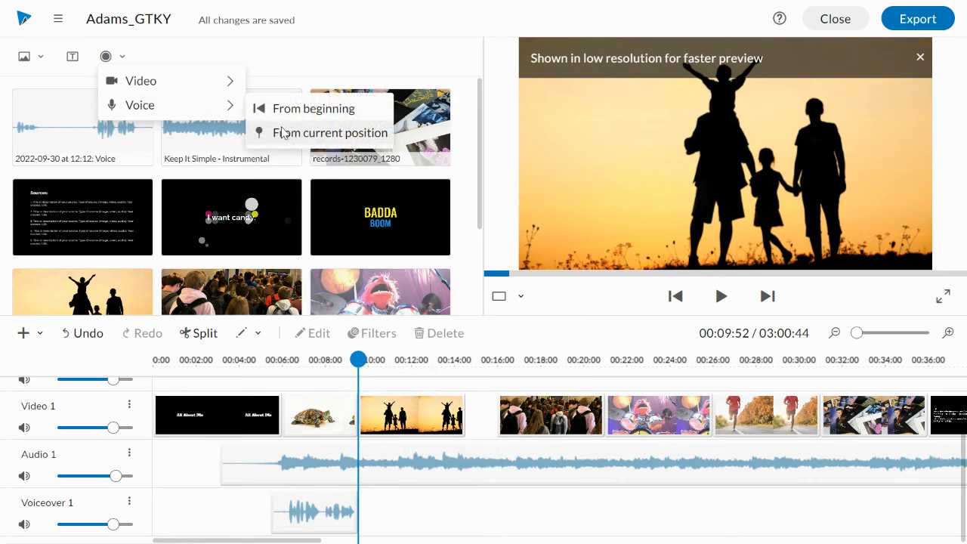
{"action": "left_click", "coordinate": [283, 133]}
{"action": "left_click", "coordinate": [599, 358]}
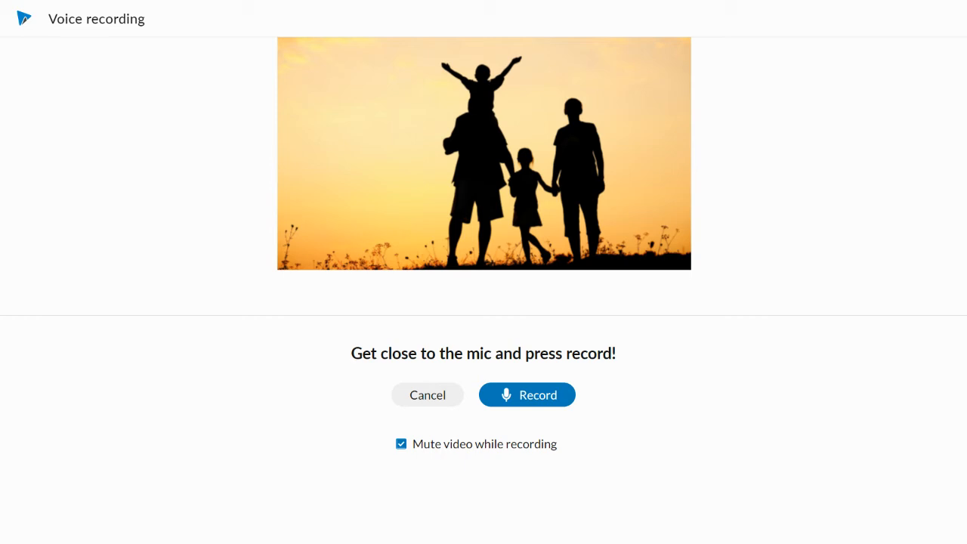
{"action": "left_click", "coordinate": [544, 399]}
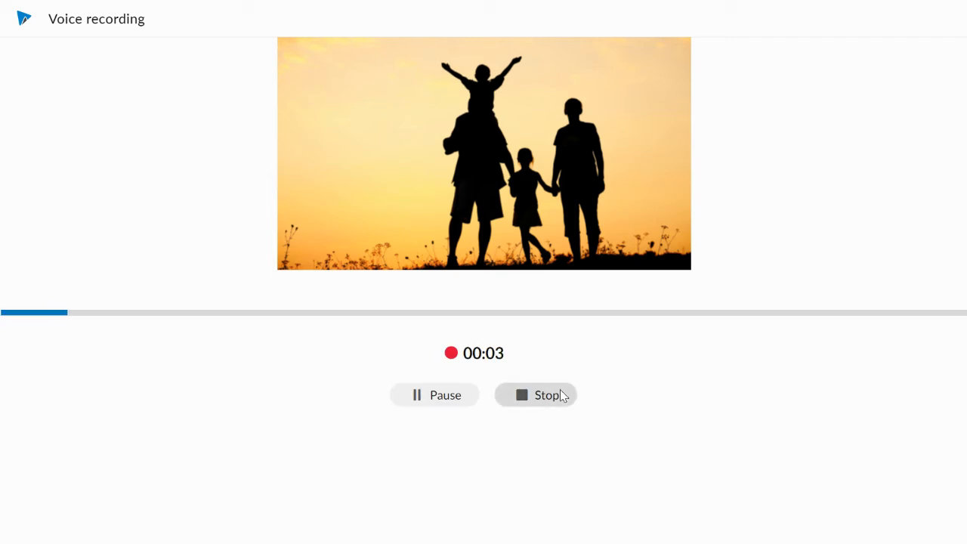
{"action": "left_click", "coordinate": [560, 391]}
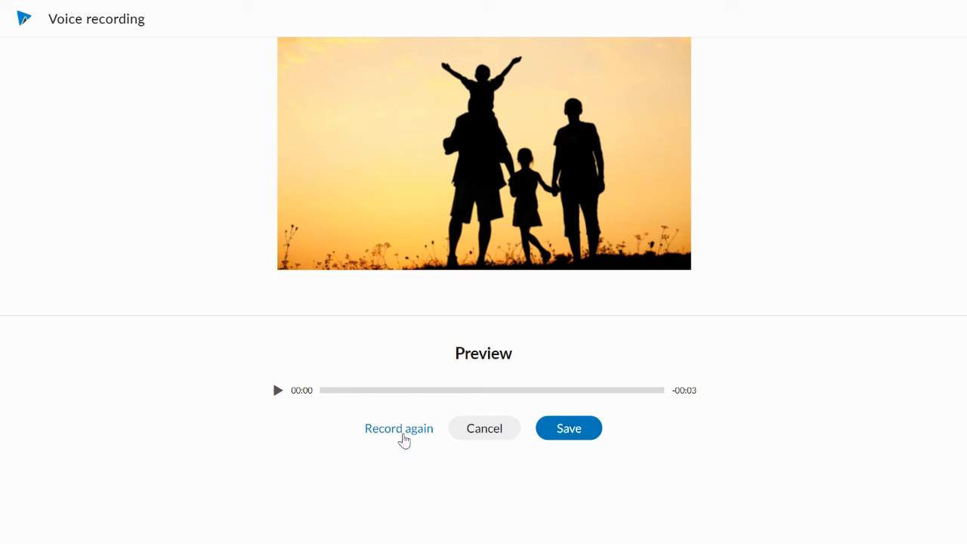
{"action": "left_click", "coordinate": [567, 427]}
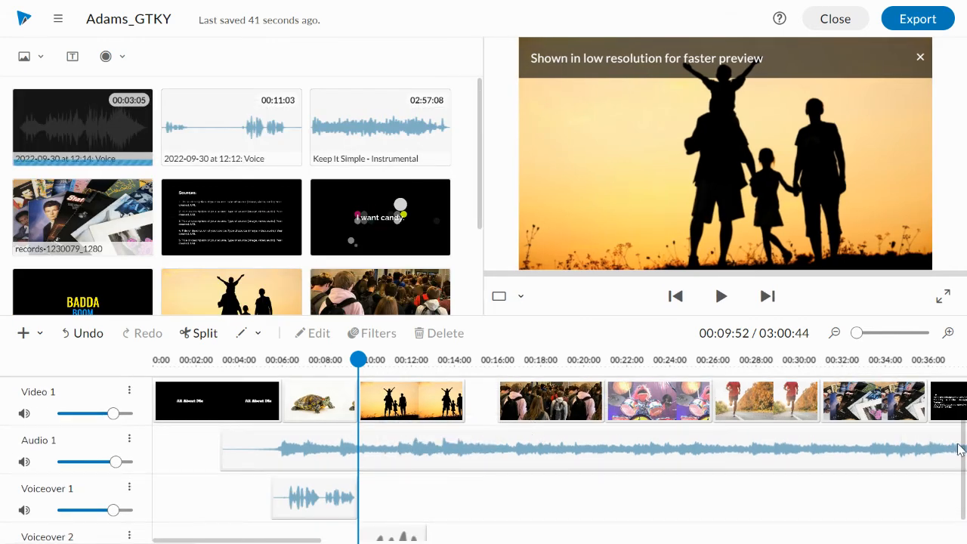
Move the second voiceover clip onto the Voiceover 1 track directly after the first clip and delete the empty Voiceover 2 track.
{"action": "scroll", "coordinate": [962, 453], "scroll_direction": "down", "scroll_amount": 1}
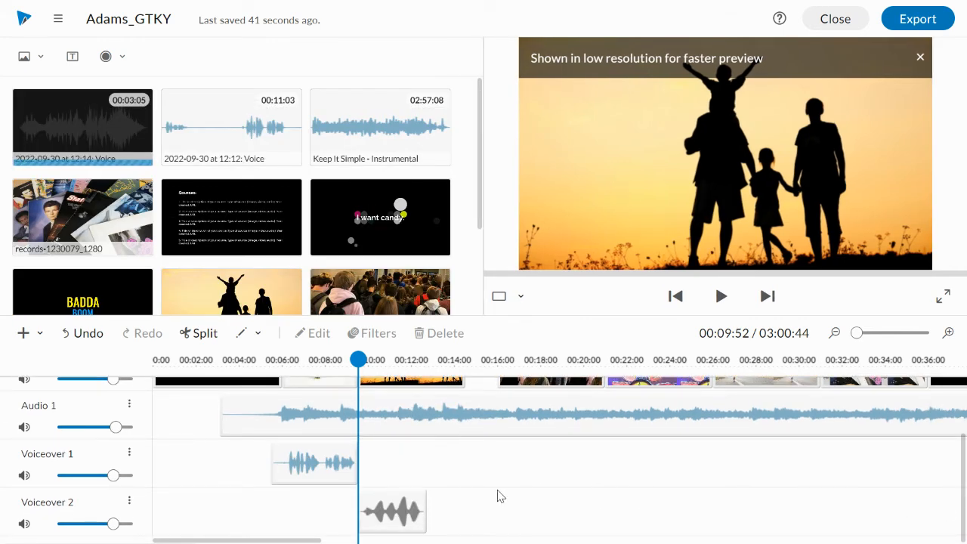
{"action": "left_click_drag", "start_coordinate": [401, 521], "coordinate": [397, 482]}
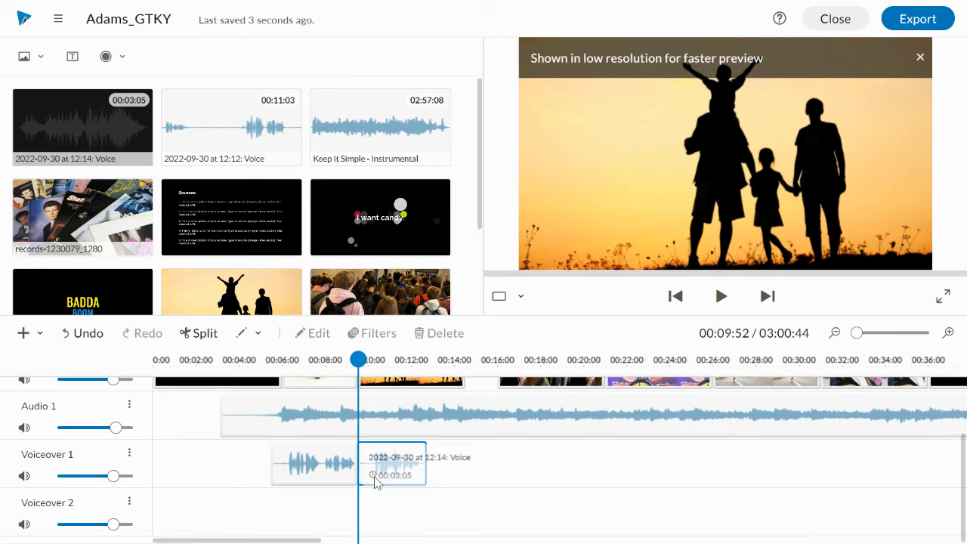
{"action": "left_click", "coordinate": [130, 502]}
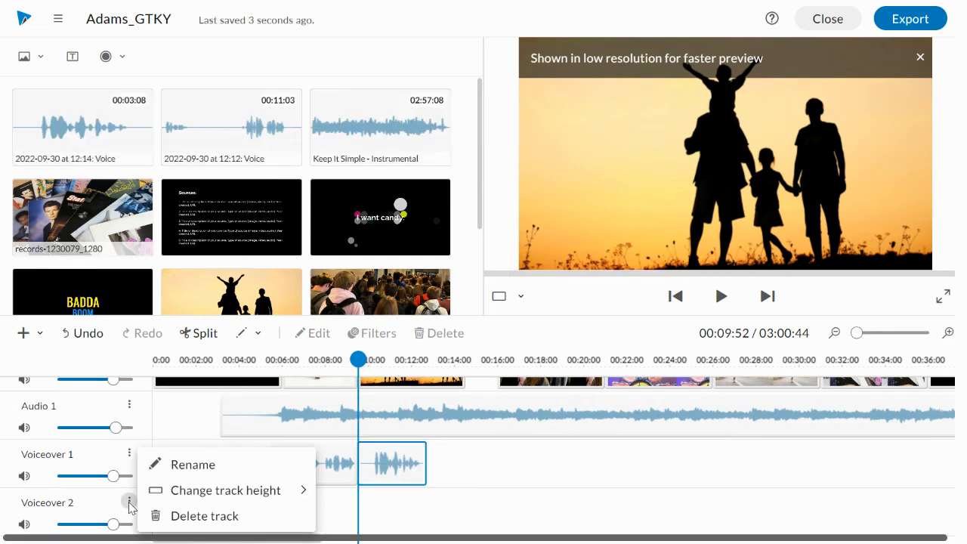
{"action": "left_click", "coordinate": [176, 517]}
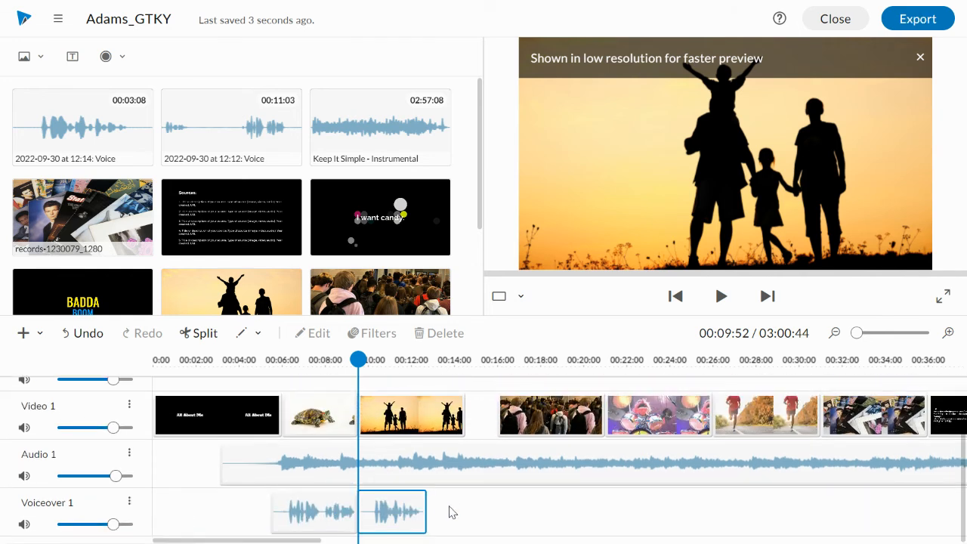
Trim about half a second off the second voiceover's start, butt it against the first clip, and shorten the family image to end at 00:12:28.
{"action": "left_click", "coordinate": [383, 519]}
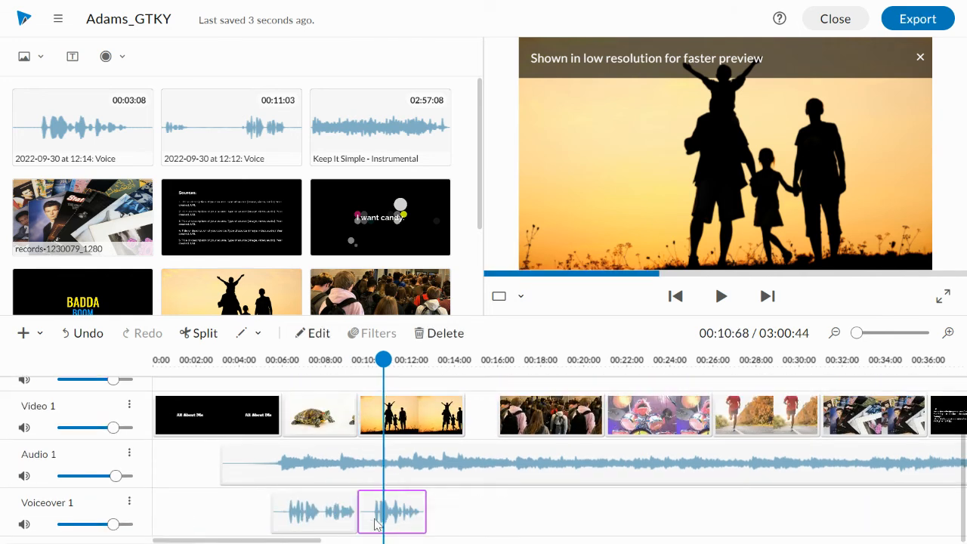
{"action": "left_click_drag", "start_coordinate": [360, 521], "coordinate": [398, 521]}
{"action": "left_click", "coordinate": [411, 419]}
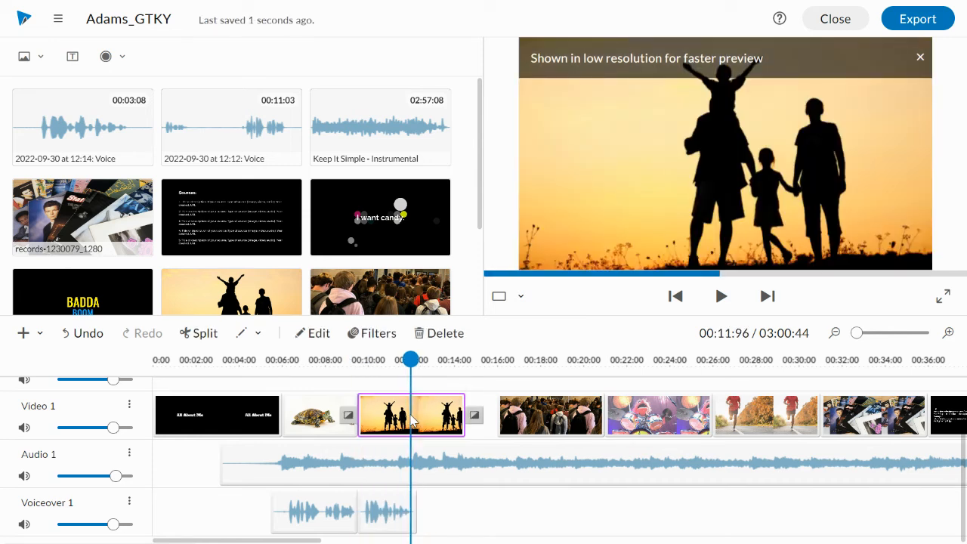
{"action": "left_click_drag", "start_coordinate": [461, 427], "coordinate": [411, 429]}
{"action": "left_click", "coordinate": [535, 509]}
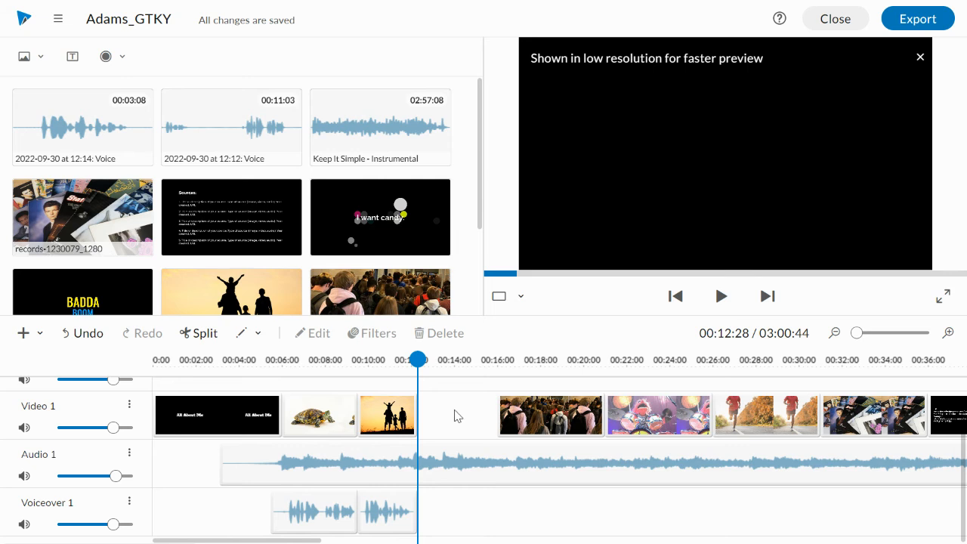
Close the gaps on Video 1 by moving the student crowd, drums, runner, magazines and sources clips earlier, each directly after the previous one.
{"action": "left_click_drag", "start_coordinate": [557, 415], "coordinate": [479, 422]}
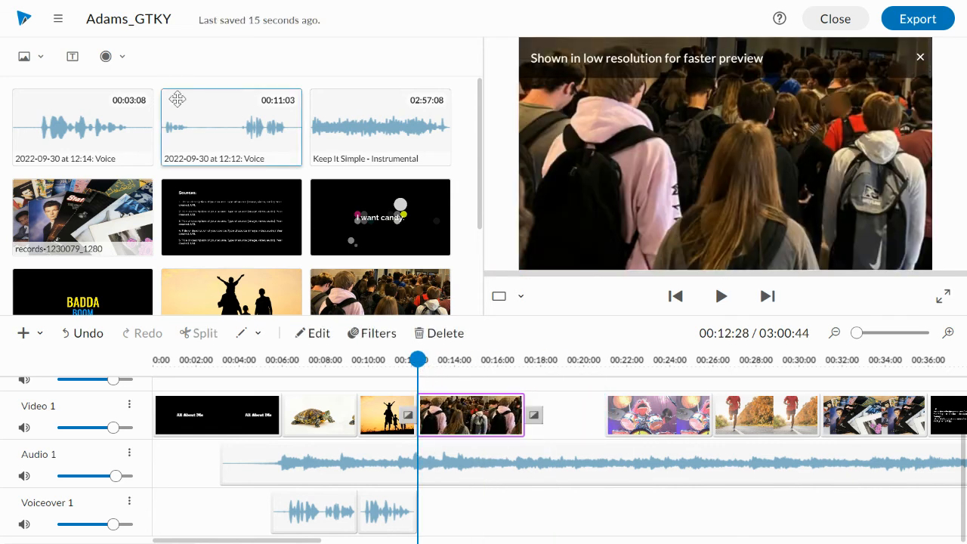
{"action": "left_click", "coordinate": [121, 62]}
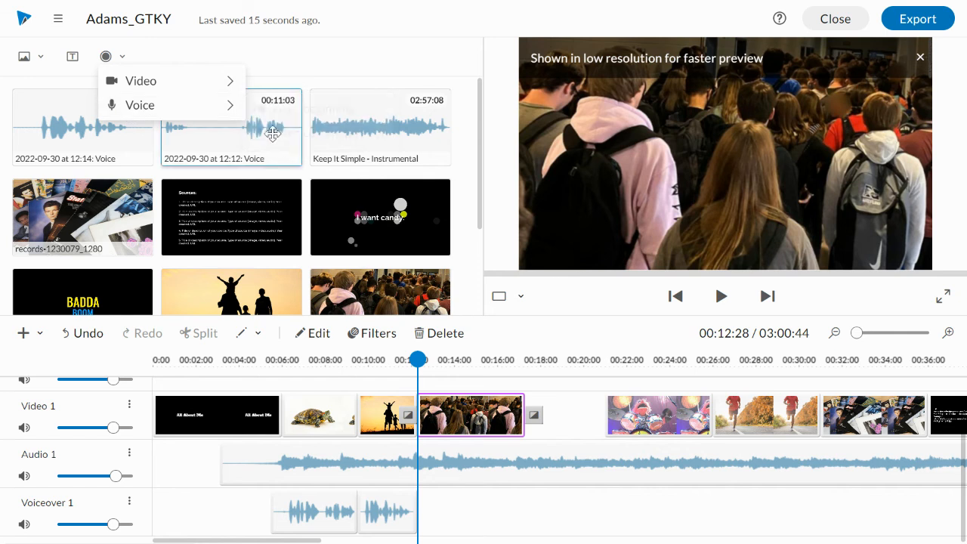
{"action": "left_click", "coordinate": [292, 64]}
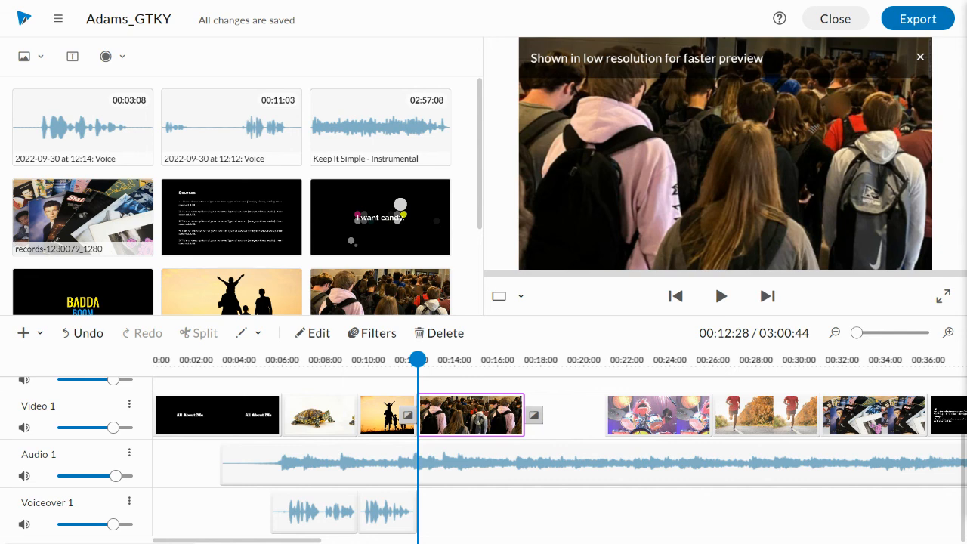
{"action": "left_click_drag", "start_coordinate": [656, 415], "coordinate": [574, 417]}
{"action": "left_click_drag", "start_coordinate": [757, 416], "coordinate": [671, 416]}
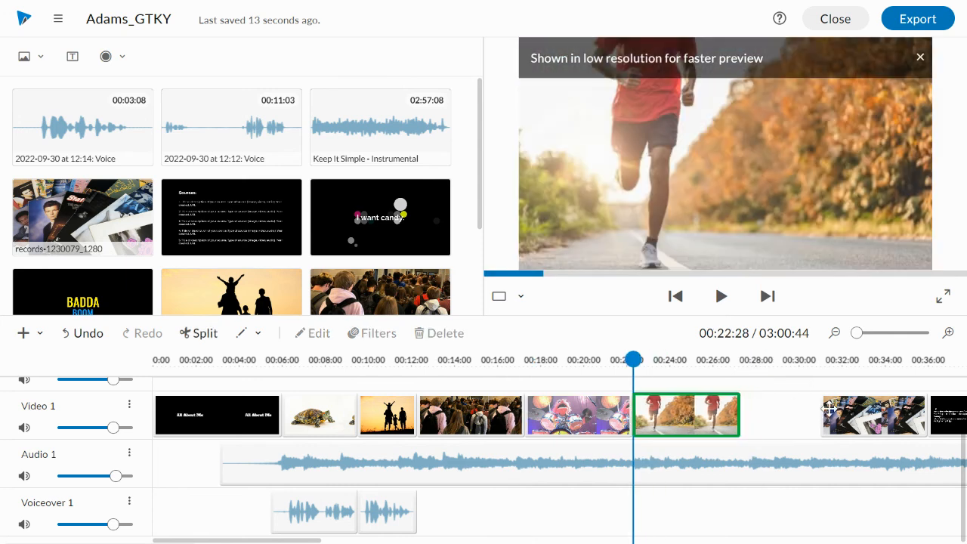
{"action": "left_click_drag", "start_coordinate": [854, 415], "coordinate": [776, 413]}
{"action": "left_click_drag", "start_coordinate": [939, 415], "coordinate": [861, 420]}
Place the playhead at 00:40:20, the end of the sources clip, and check how far the background music extends beyond it.
{"action": "scroll", "coordinate": [861, 420], "scroll_direction": "right", "scroll_amount": 10}
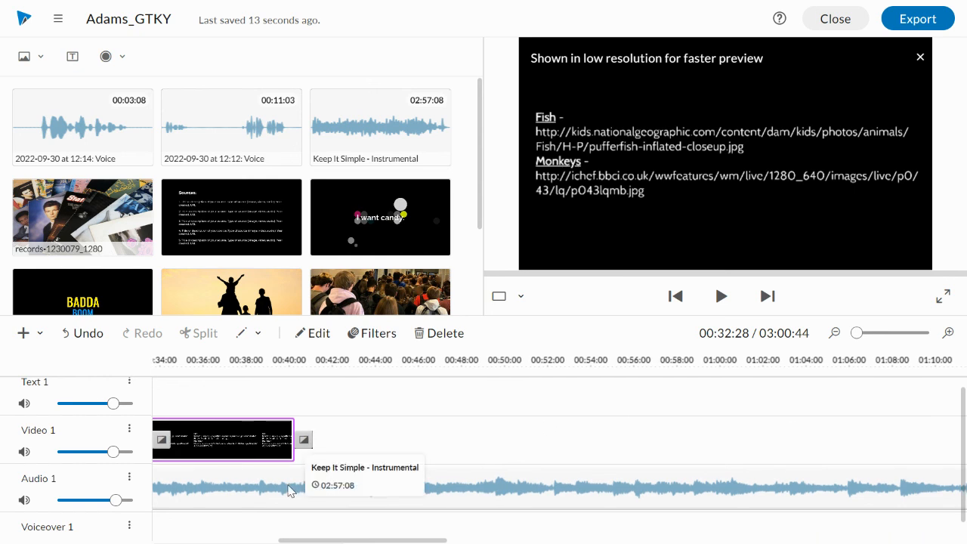
{"action": "left_click_drag", "start_coordinate": [305, 362], "coordinate": [296, 363]}
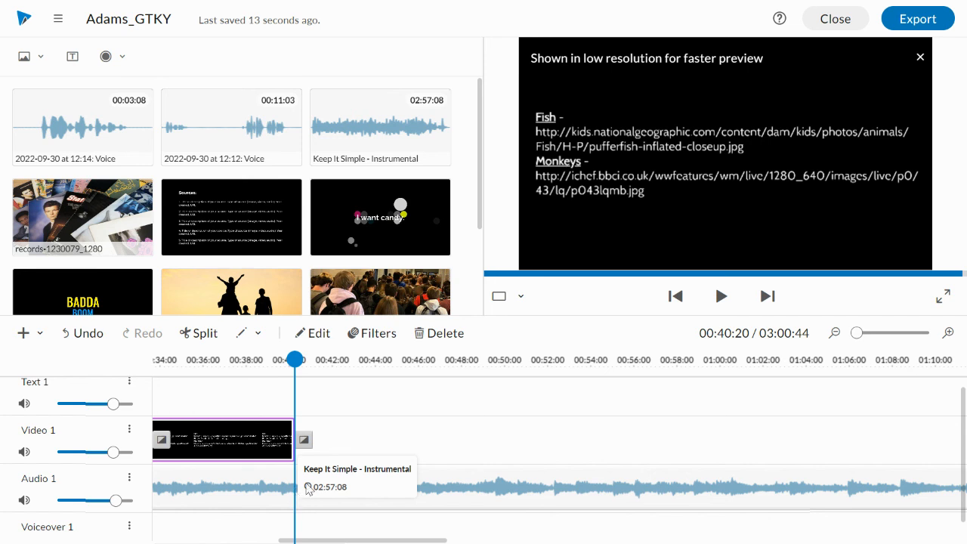
{"action": "scroll", "coordinate": [365, 473], "scroll_direction": "right", "scroll_amount": 10}
{"action": "scroll", "coordinate": [363, 473], "scroll_direction": "right", "scroll_amount": 12}
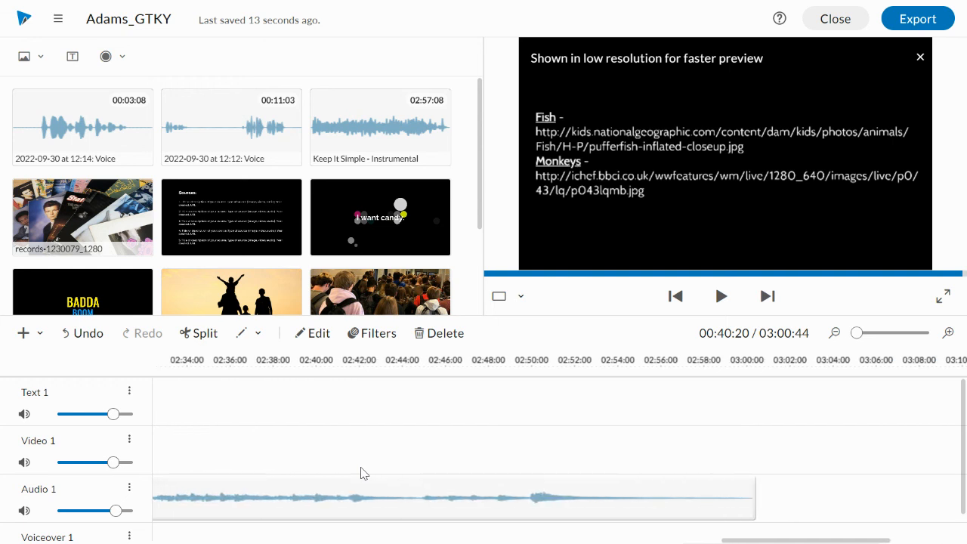
{"action": "scroll", "coordinate": [355, 473], "scroll_direction": "left", "scroll_amount": 17}
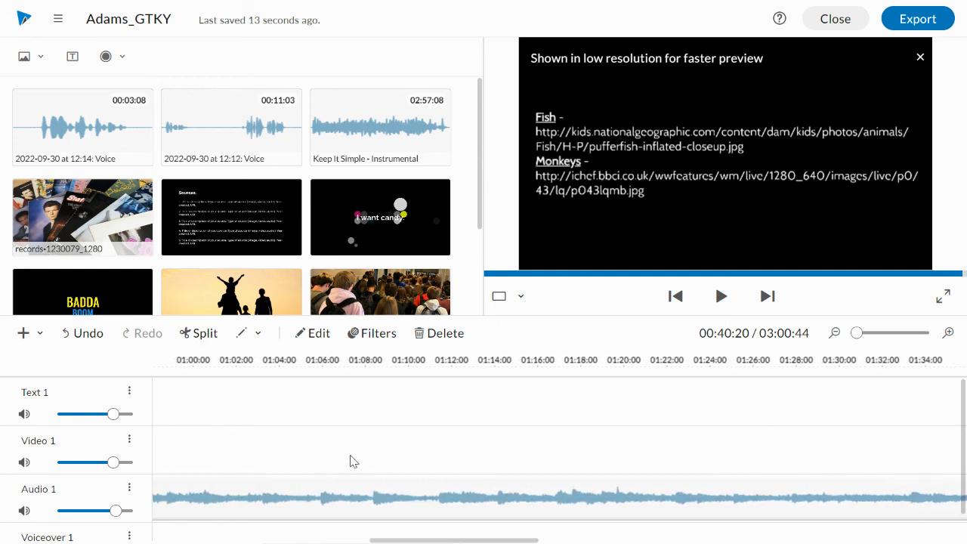